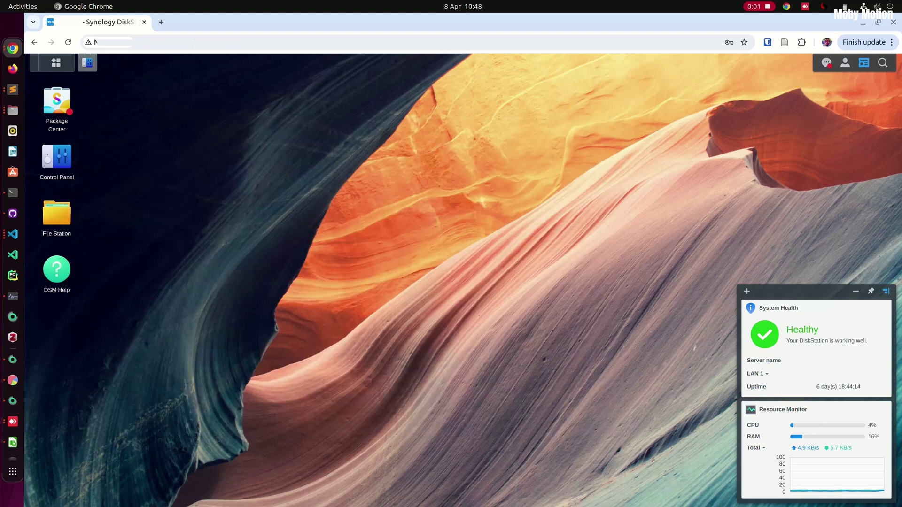
# Search Package Center for 'tailscale' and install the Tailscale package on the NAS
pyautogui.click(56, 63)
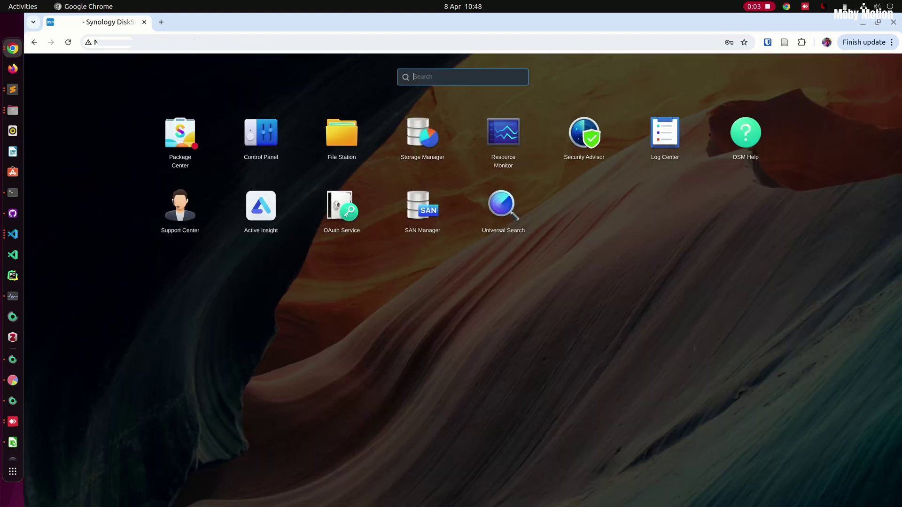
pyautogui.click(180, 133)
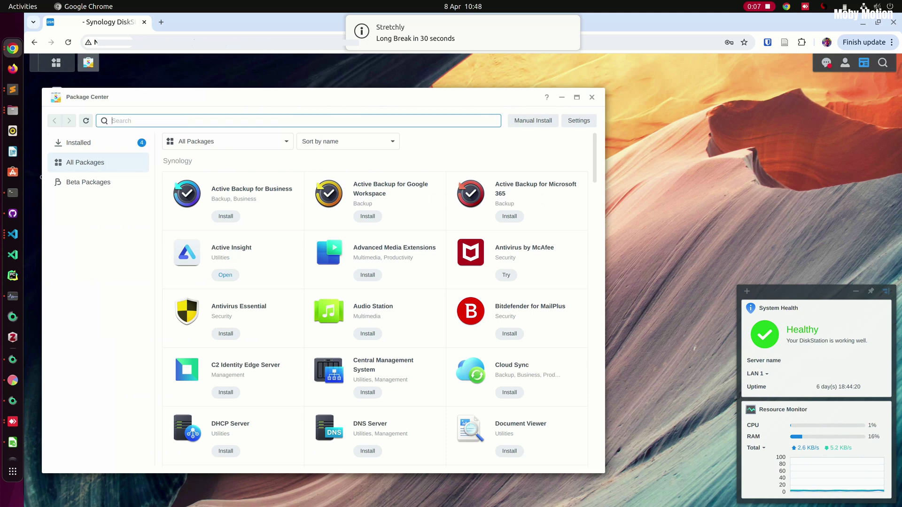
pyautogui.write('tailscale')
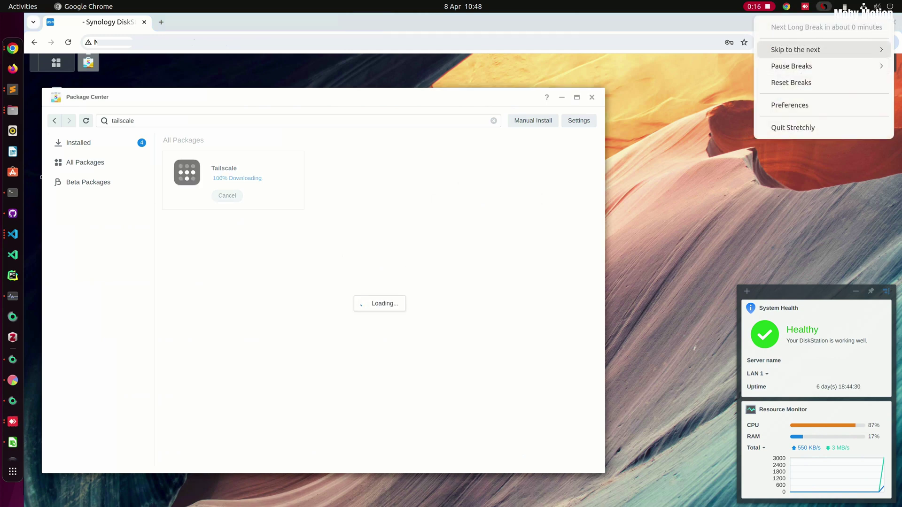
pyautogui.click(824, 6)
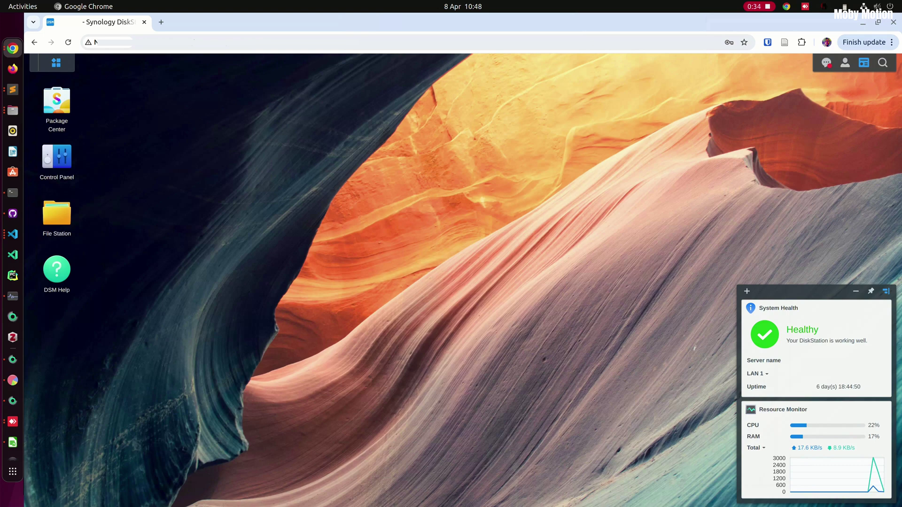
# Launch Tailscale on the NAS and reach the reauthentication page for its expired device key
pyautogui.click(56, 62)
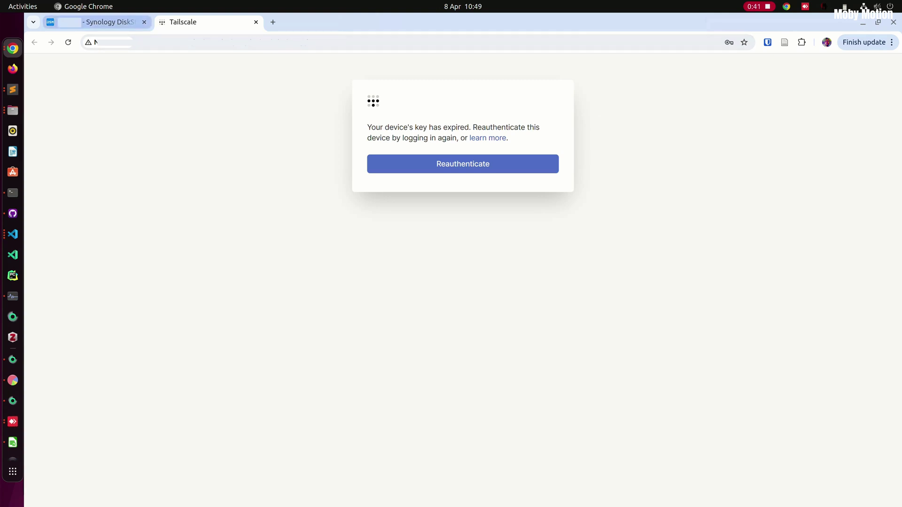
pyautogui.click(108, 21)
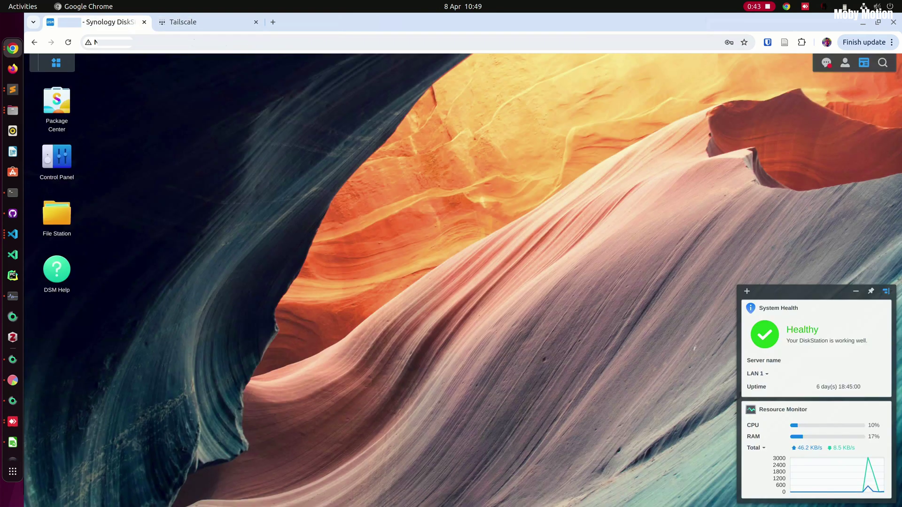
pyautogui.click(56, 62)
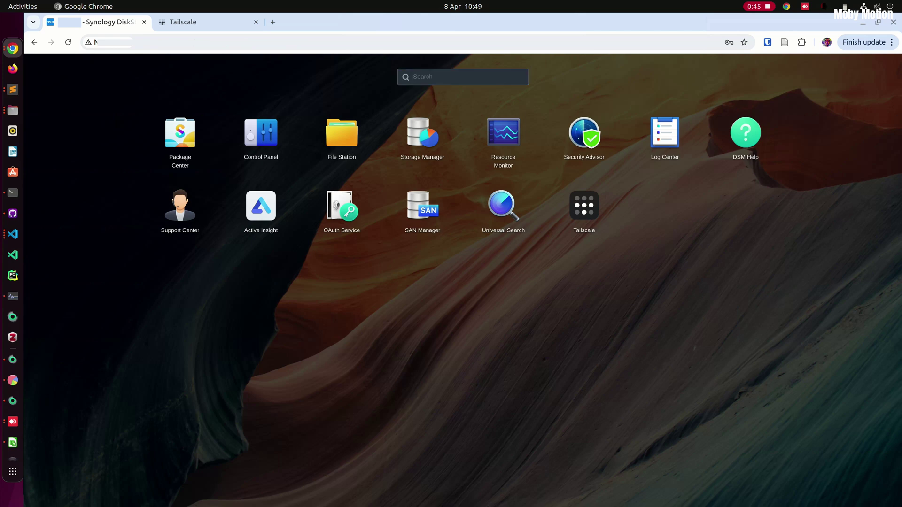
pyautogui.press('Escape')
pyautogui.click(184, 22)
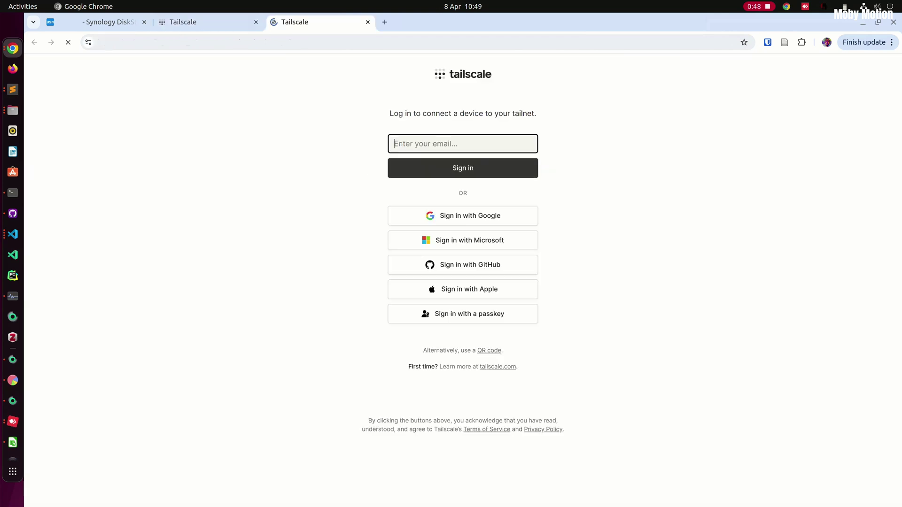
# Sign in to Tailscale with Google and connect OldFaithful to the tailnet
pyautogui.click(463, 215)
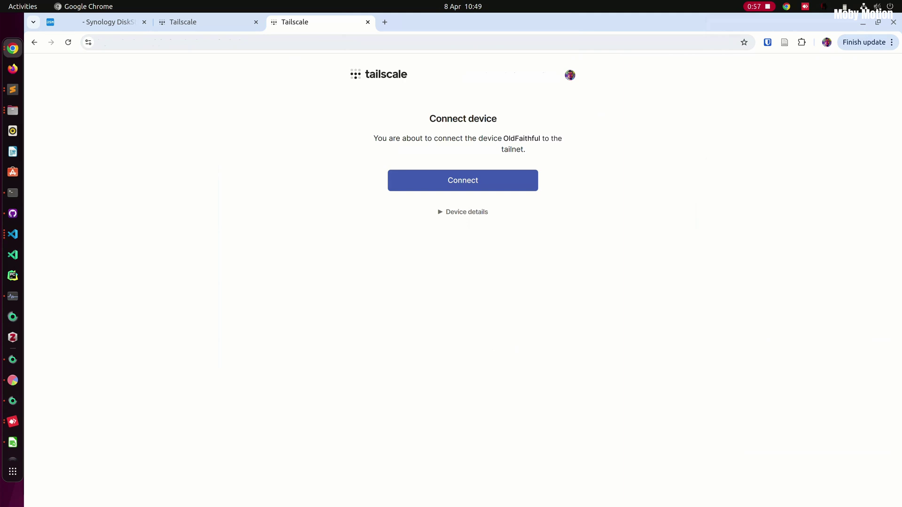
pyautogui.click(462, 181)
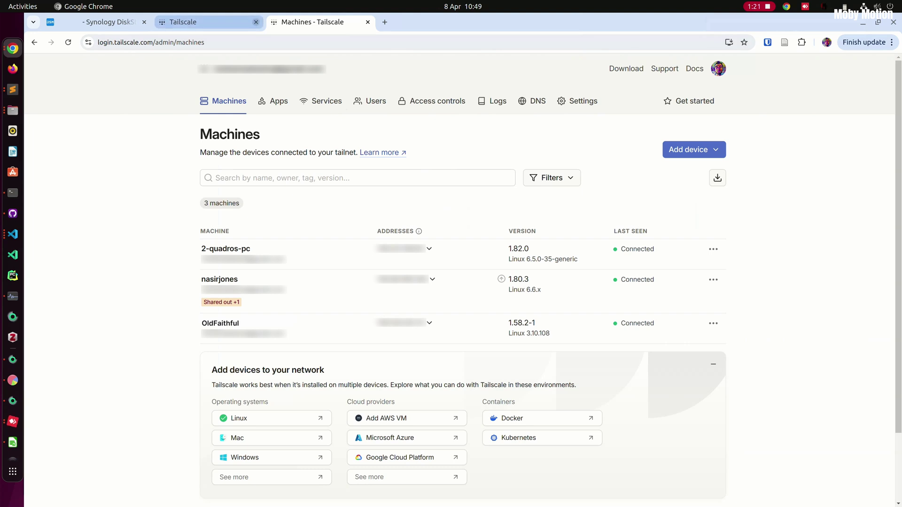
# Close the leftover reauthentication page, dismiss the no-server error, and move Synology Assistant aside
pyautogui.click(256, 22)
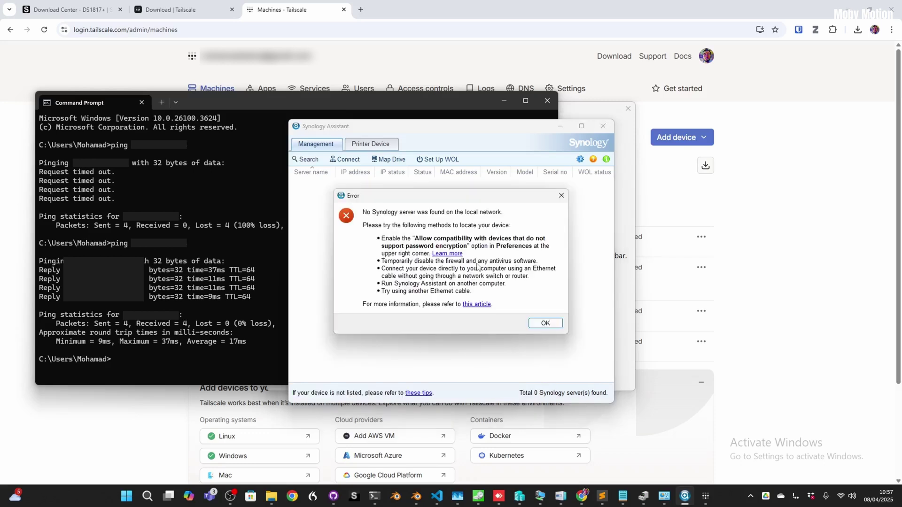
pyautogui.click(545, 323)
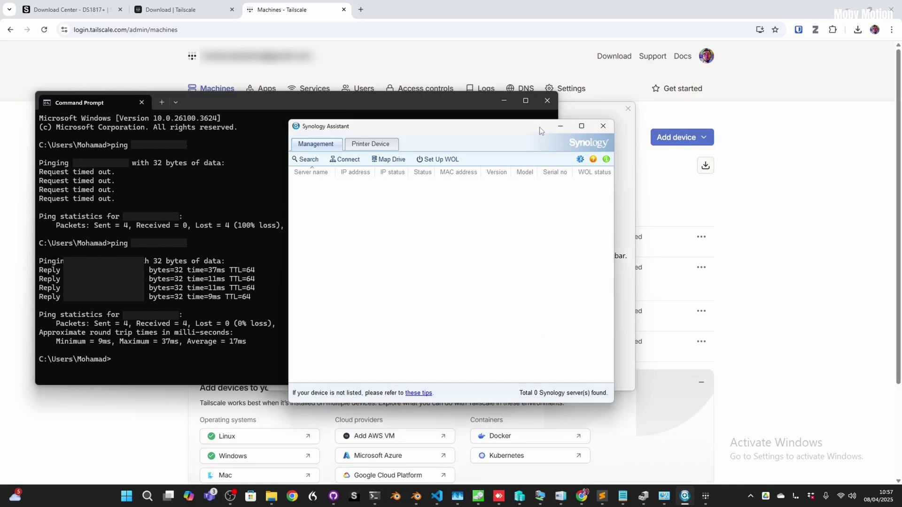
pyautogui.moveTo(540, 127)
pyautogui.mouseDown()
pyautogui.moveTo(670, 196)
pyautogui.moveTo(706, 191)
pyautogui.mouseUp()
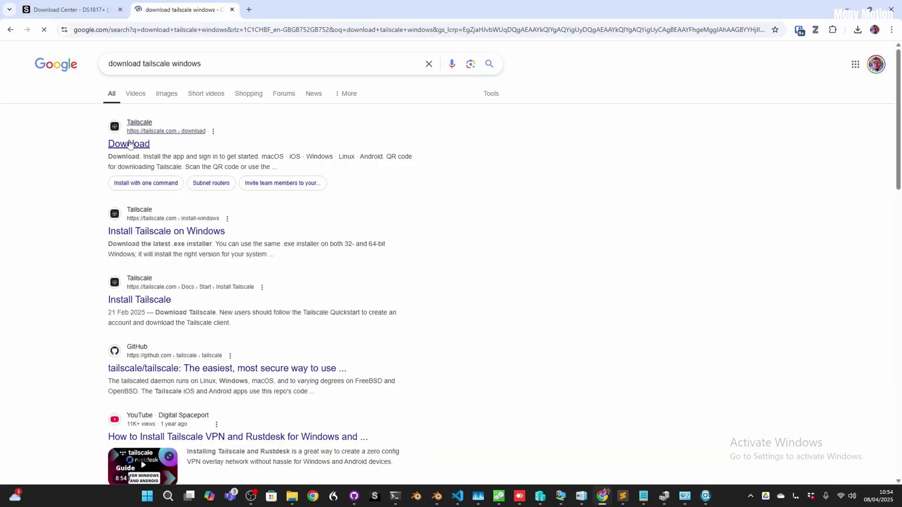
# Download the Tailscale Windows installer, accept the license terms and start installing
pyautogui.click(129, 143)
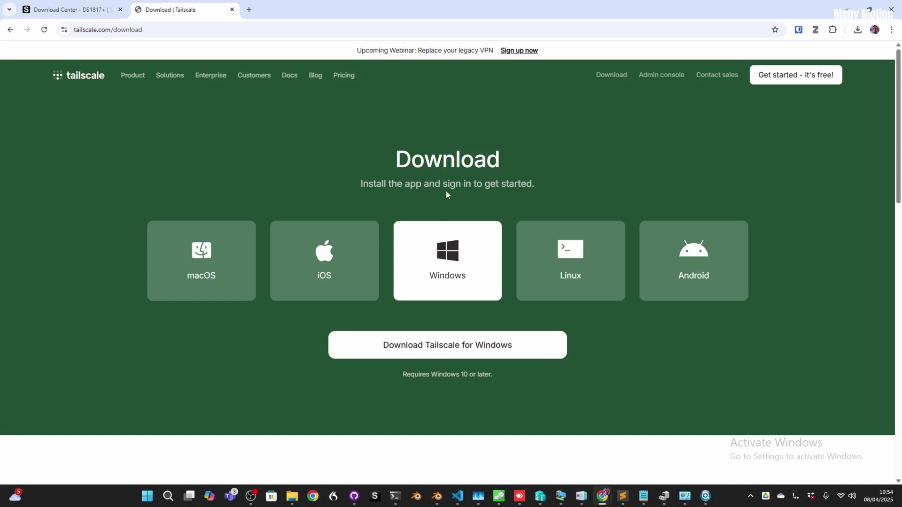
pyautogui.click(512, 351)
pyautogui.click(444, 304)
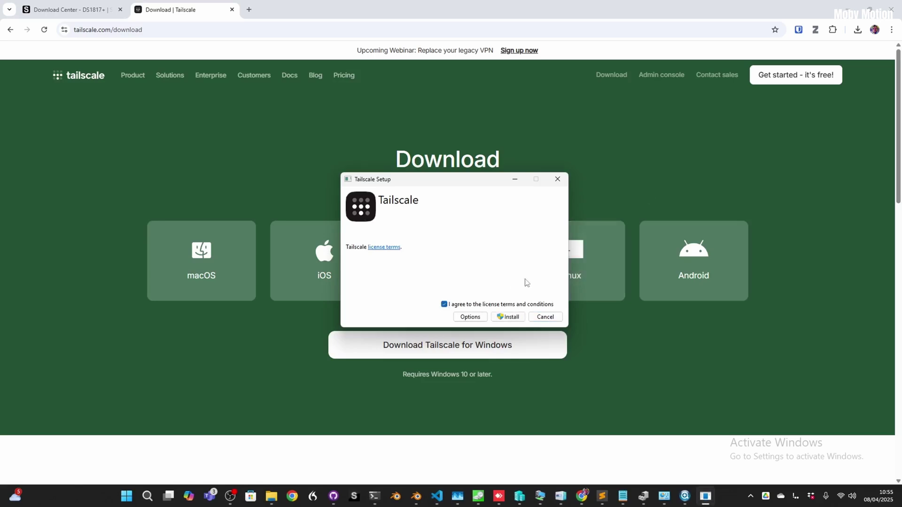
pyautogui.click(509, 318)
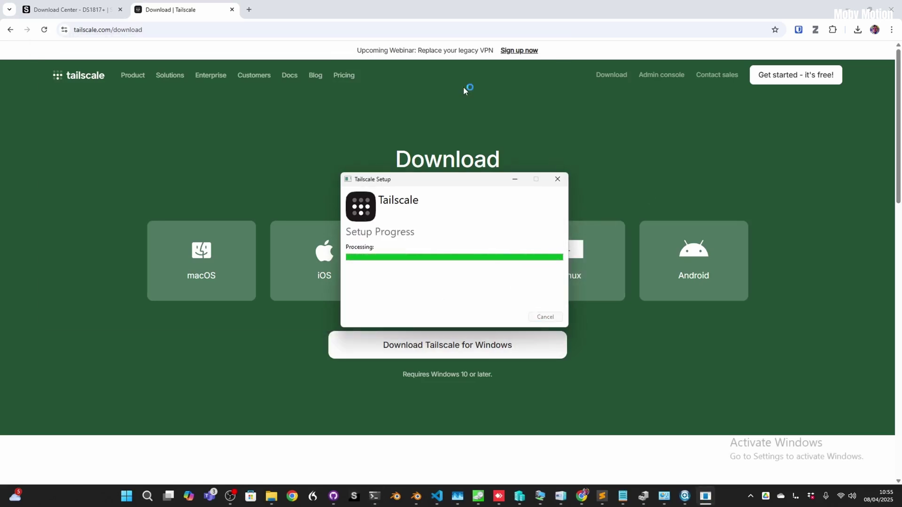
# Launch Tailscale, sign in with the first Google account and connect X99-PC
pyautogui.click(546, 316)
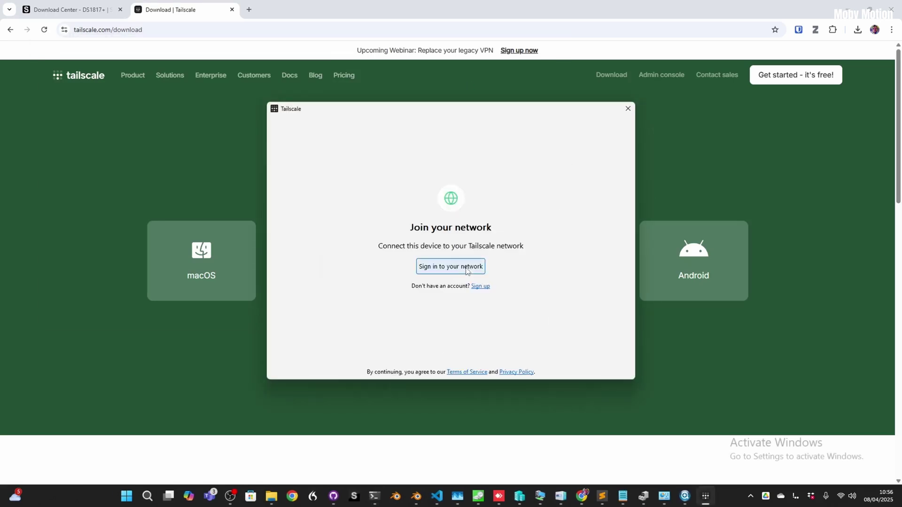
pyautogui.click(466, 270)
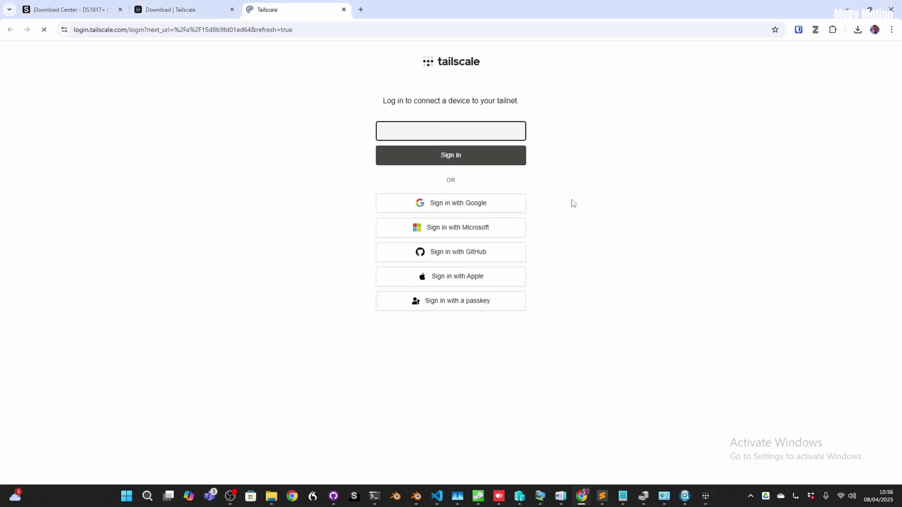
pyautogui.click(469, 203)
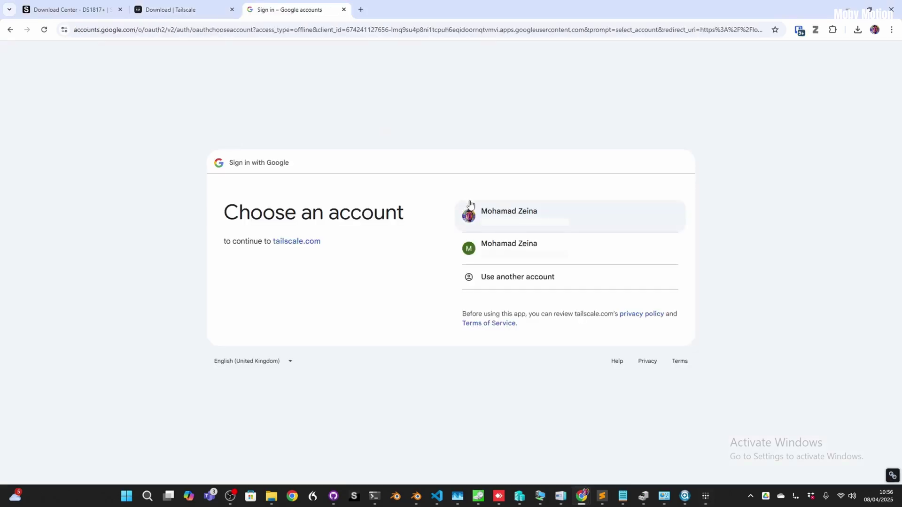
pyautogui.click(470, 205)
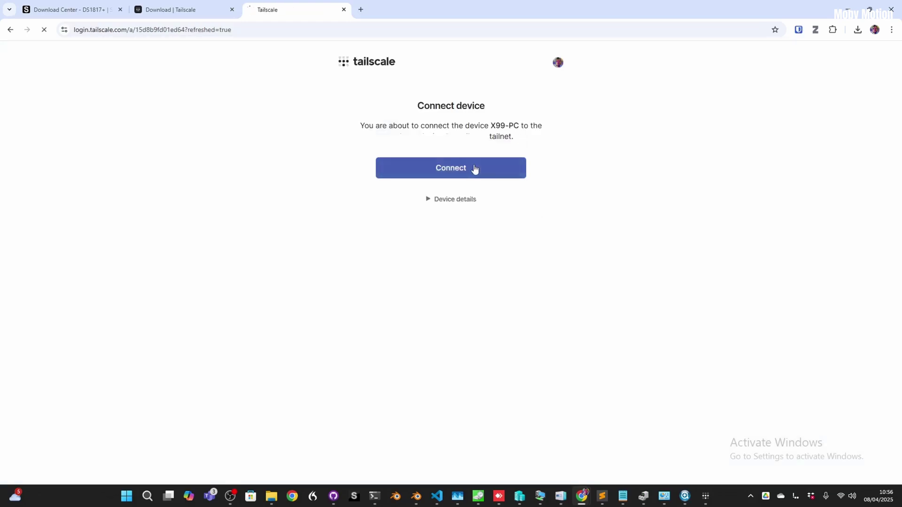
pyautogui.click(474, 169)
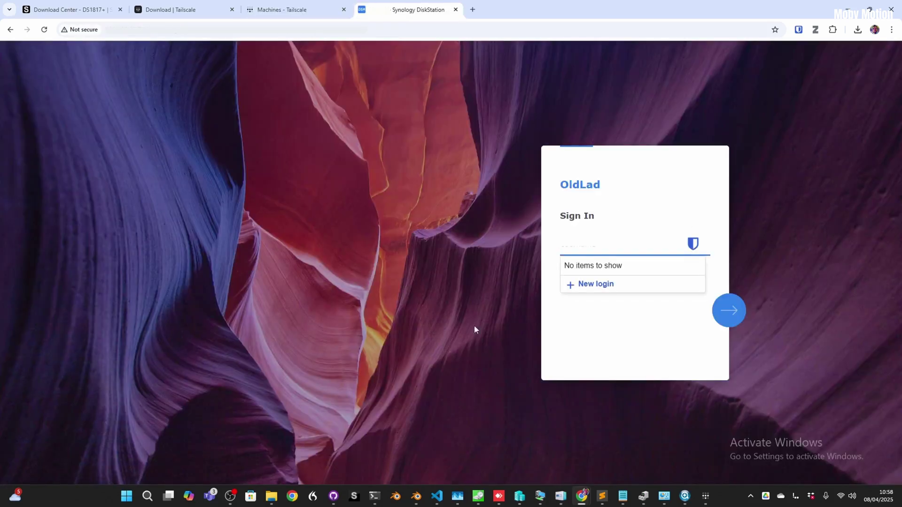
# Log in to DSM as admin with Stay signed in ticked, then open File Station
pyautogui.write('admin')
pyautogui.press('Return')
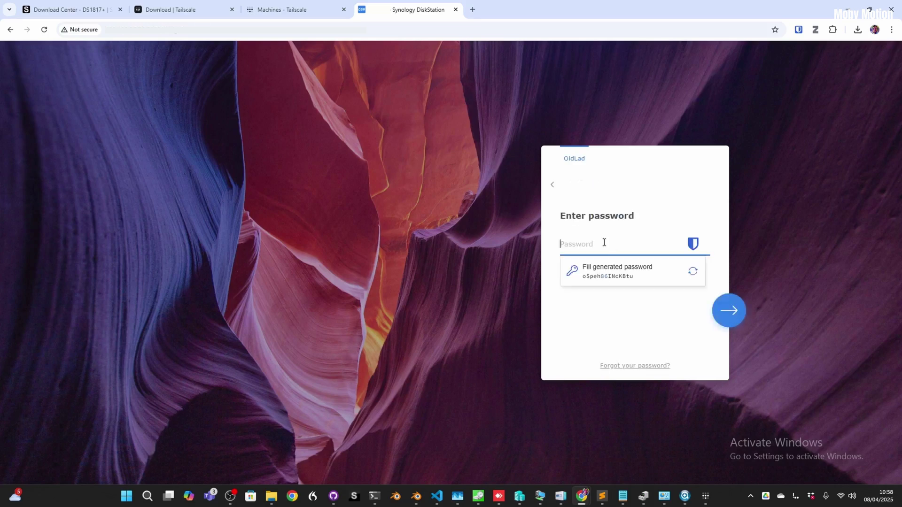
pyautogui.write('*******')
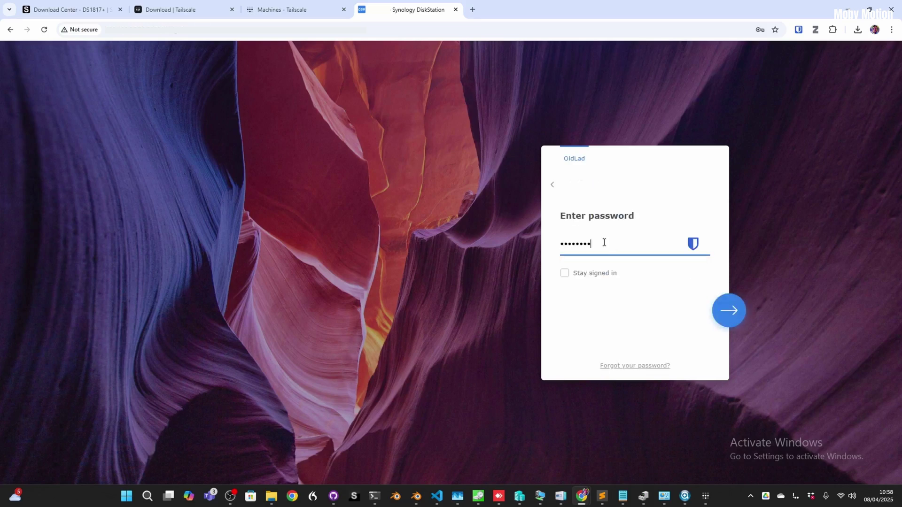
pyautogui.write('**********')
pyautogui.click(564, 273)
pyautogui.click(722, 314)
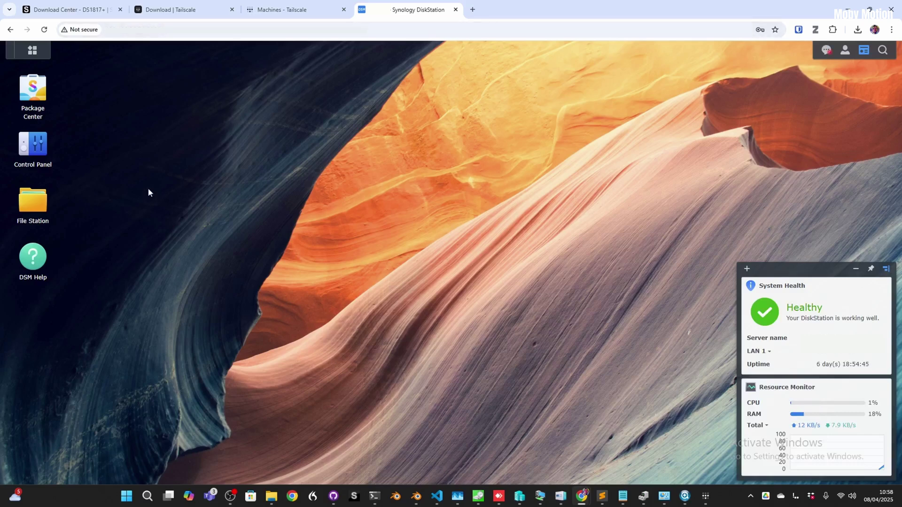
pyautogui.click(47, 202)
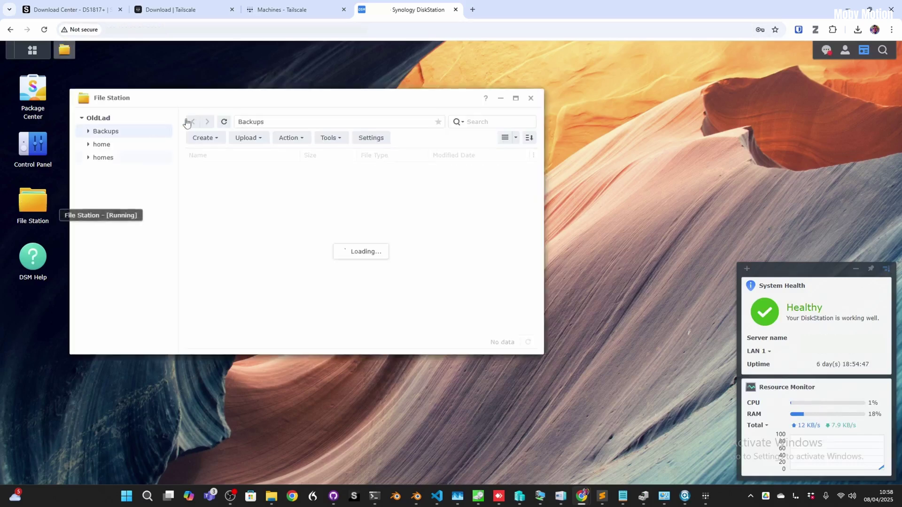